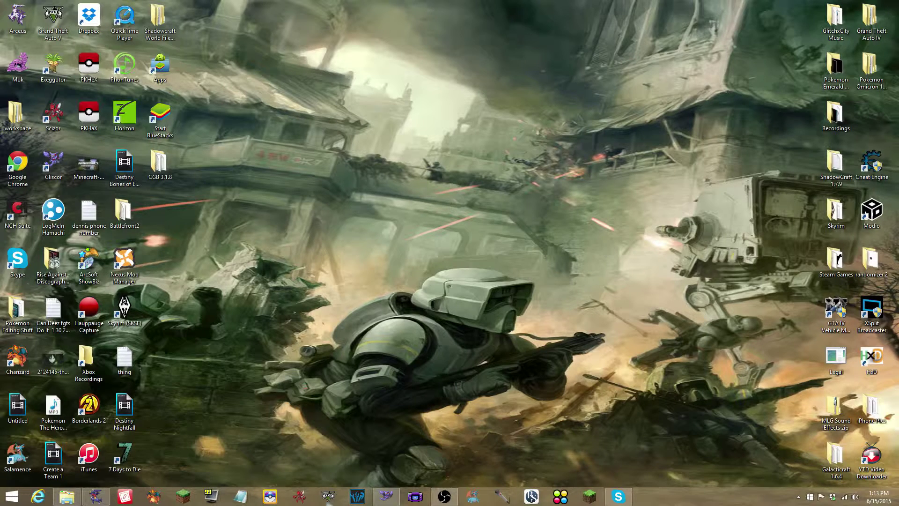
Step: Restore the Vegas Pro window and play the existing project's clips through to the end
click(385, 497)
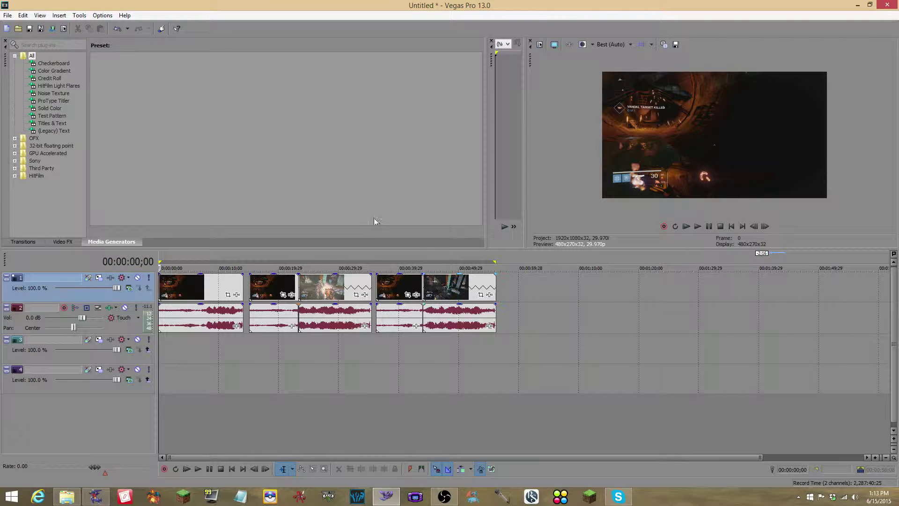
click(697, 230)
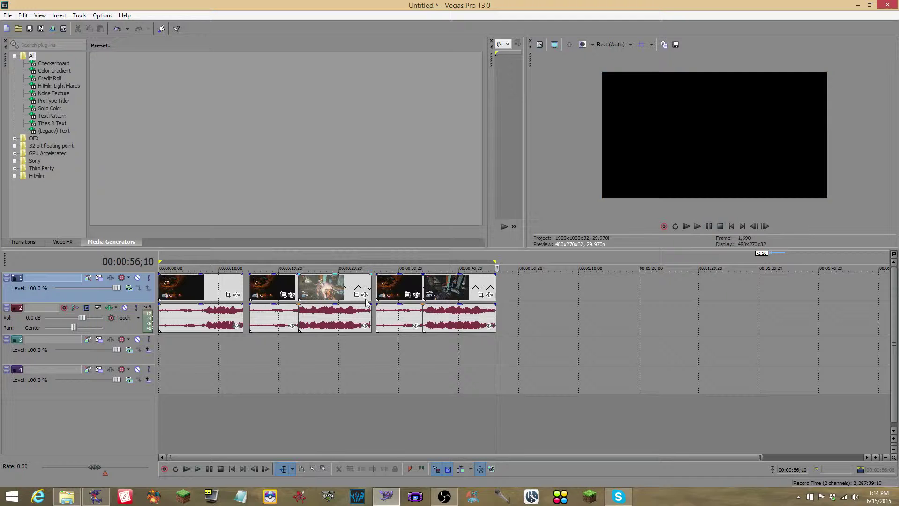
click(7, 15)
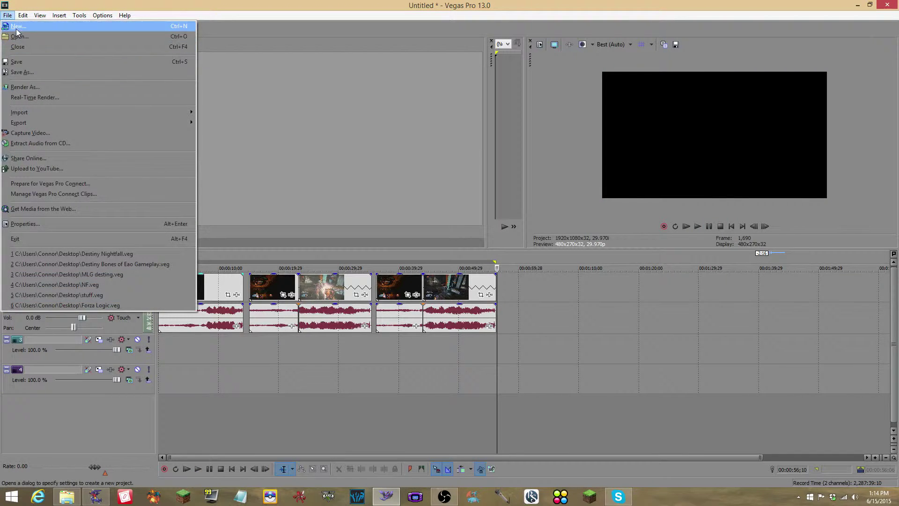
Step: Start a new project, discarding the old one without saving
click(16, 26)
click(414, 200)
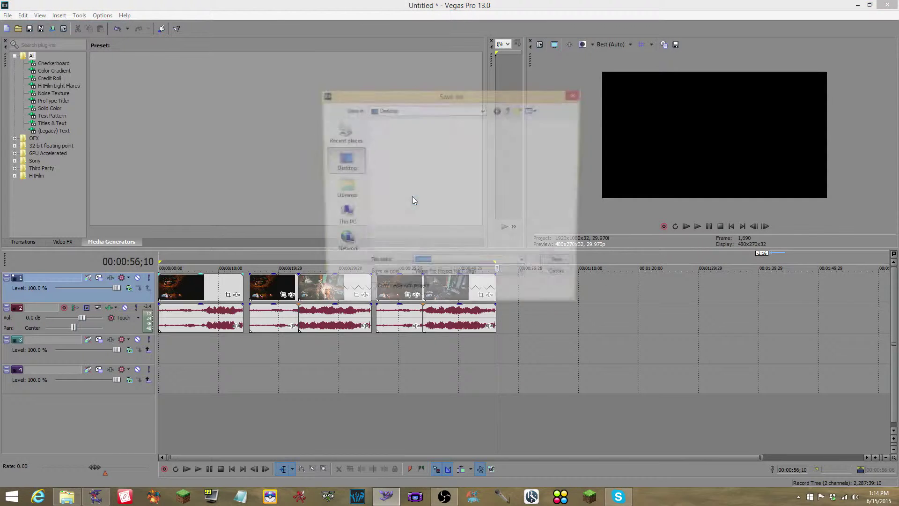
click(561, 279)
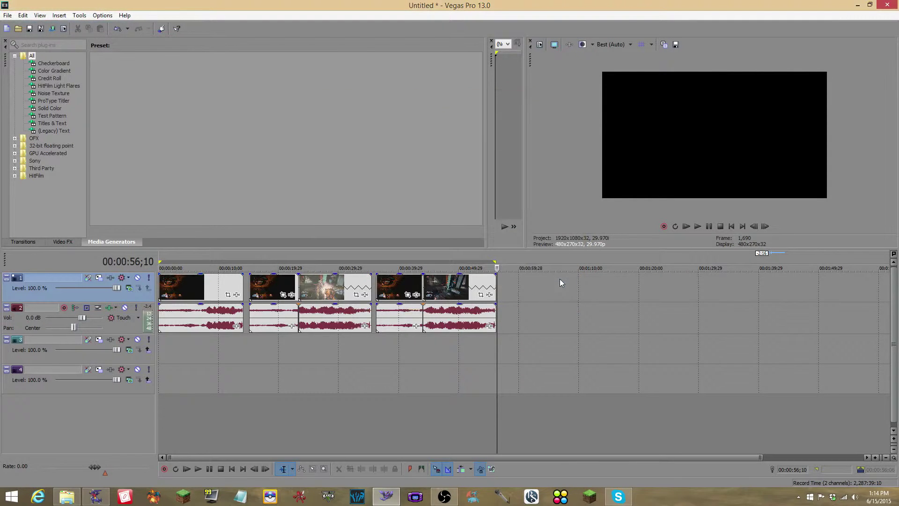
click(7, 15)
click(12, 26)
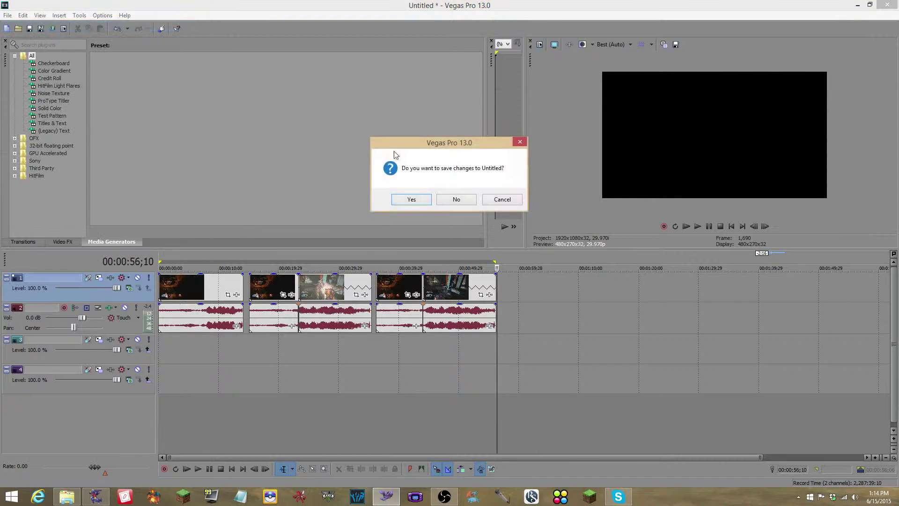
click(439, 201)
click(491, 341)
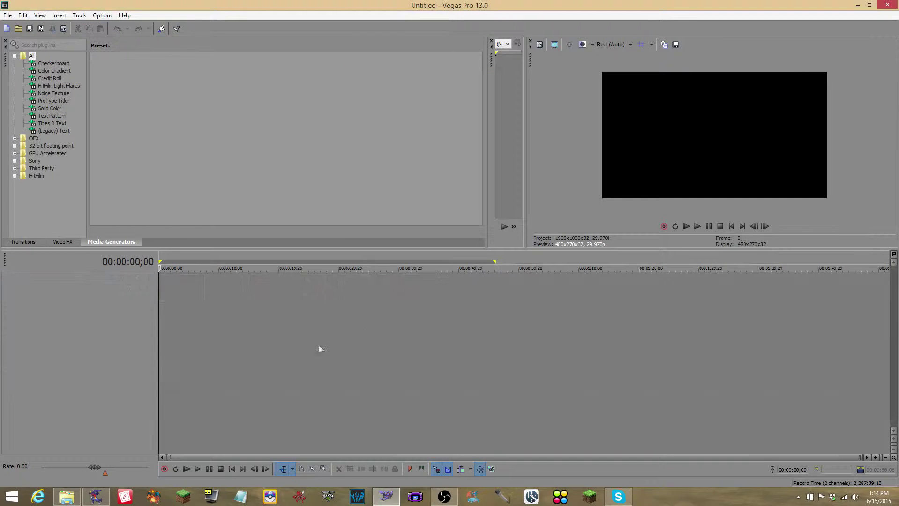
Step: Bring the HDPVR2_20150615_1306 video onto the timeline, keeping the project's current video settings
click(67, 496)
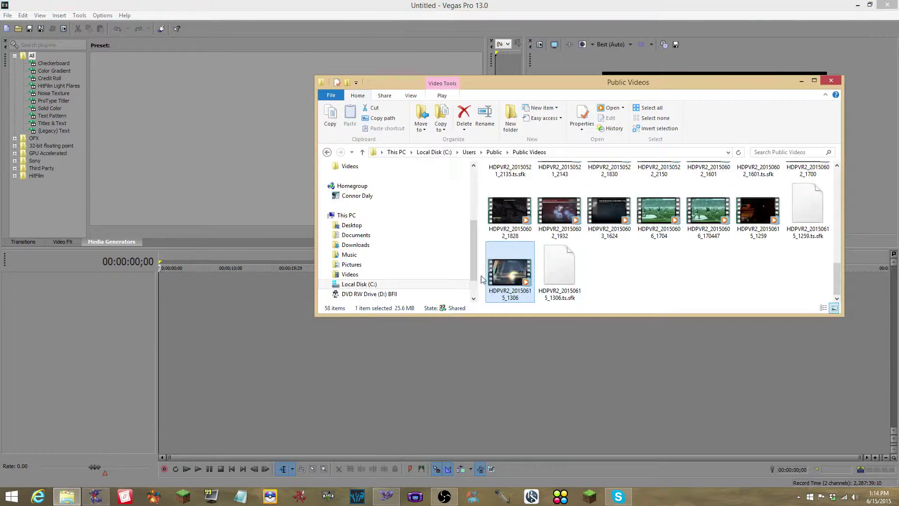
drag(511, 270, 176, 295)
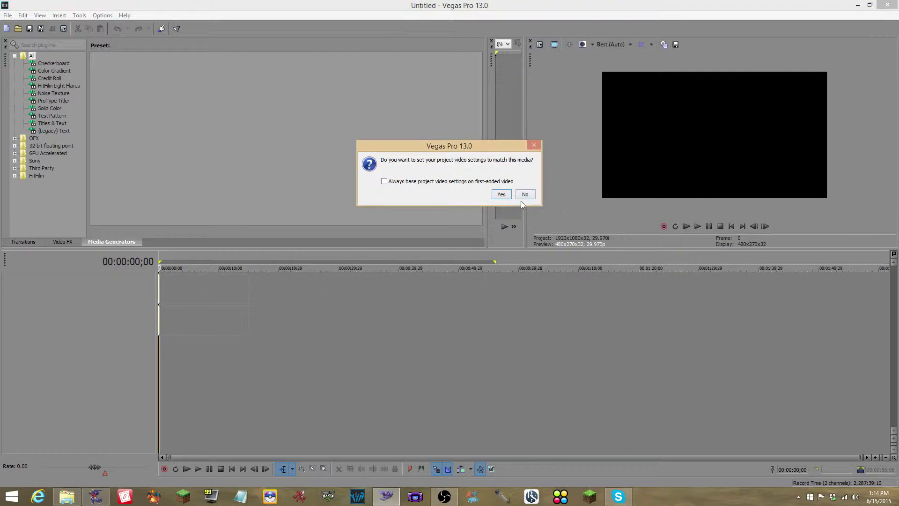
click(525, 195)
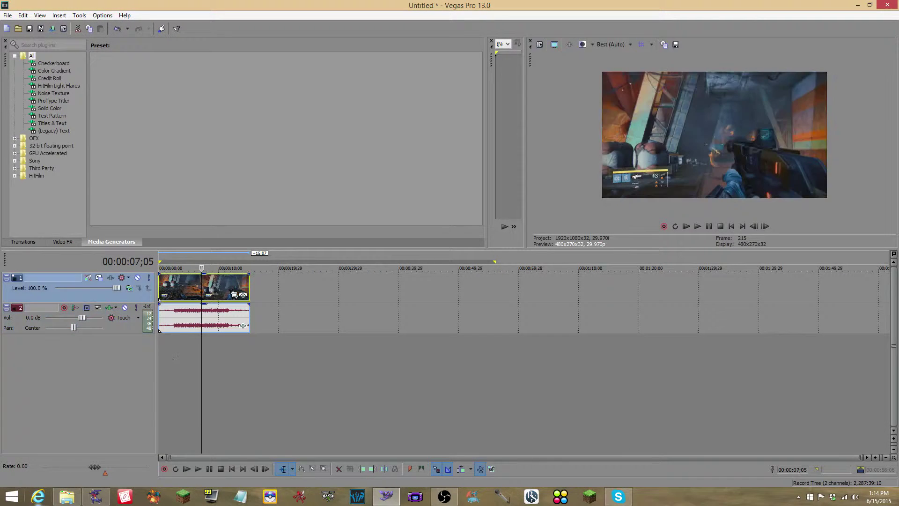
Step: Add a second copy of the video further along the timeline and stretch it longer
click(67, 497)
drag(510, 275, 279, 313)
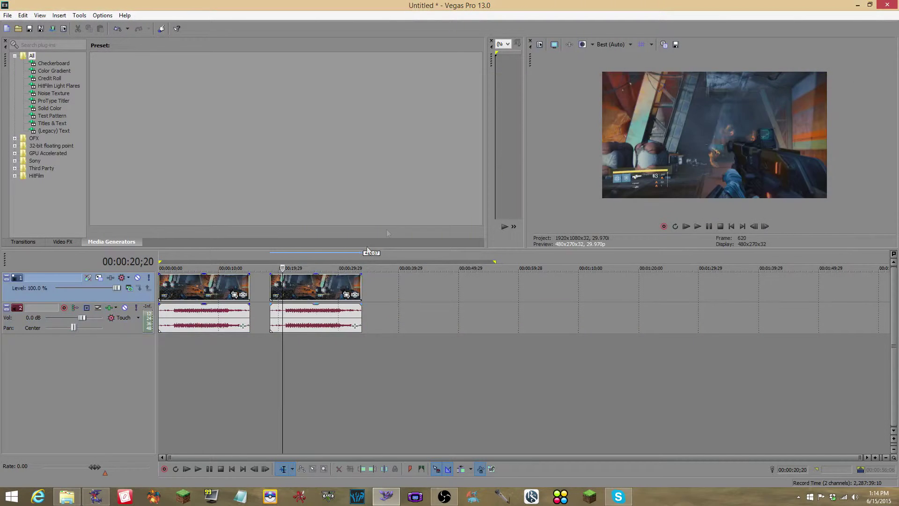
drag(318, 290, 445, 290)
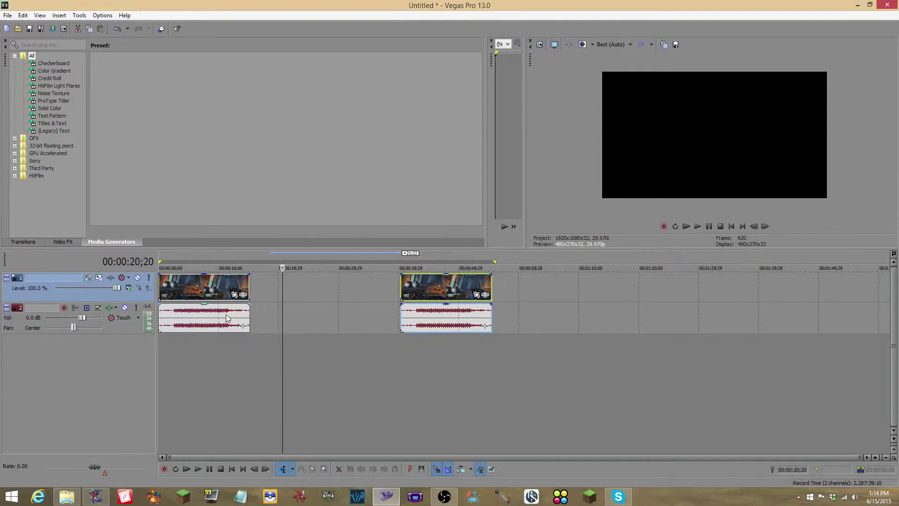
drag(249, 288, 310, 288)
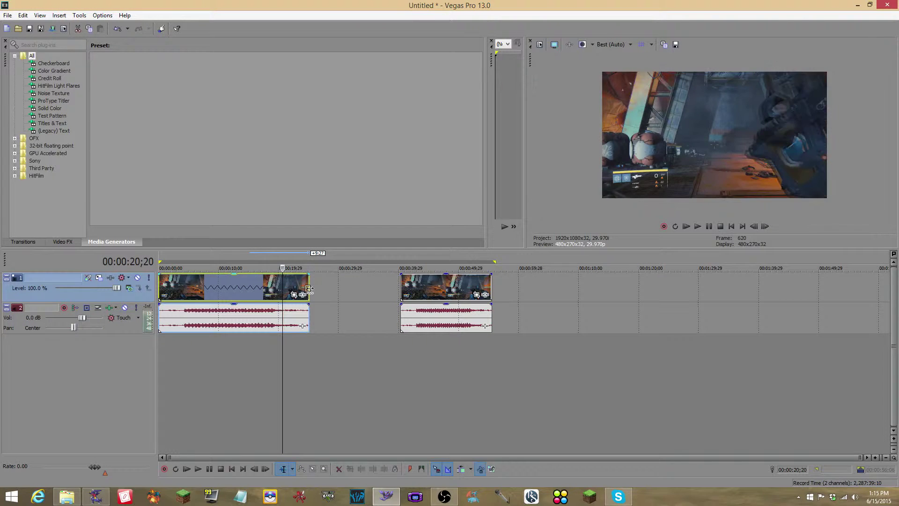
drag(421, 288, 180, 371)
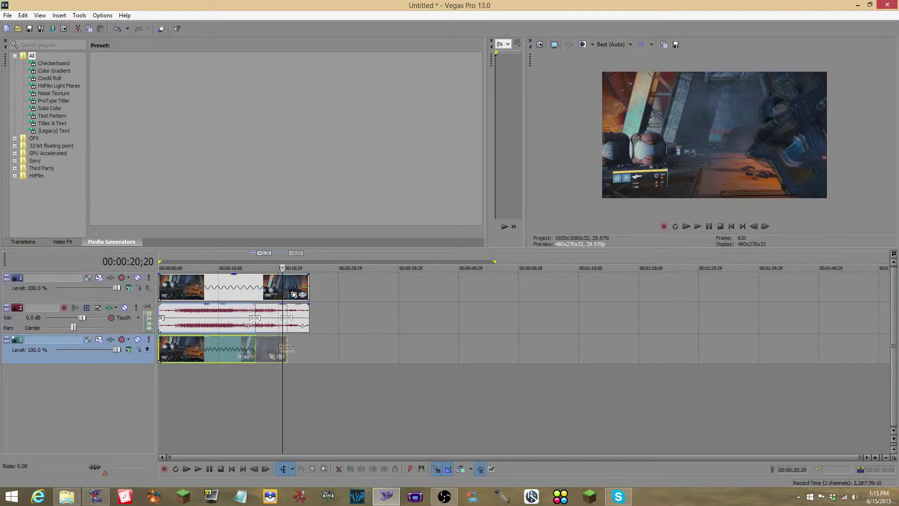
drag(249, 348, 309, 347)
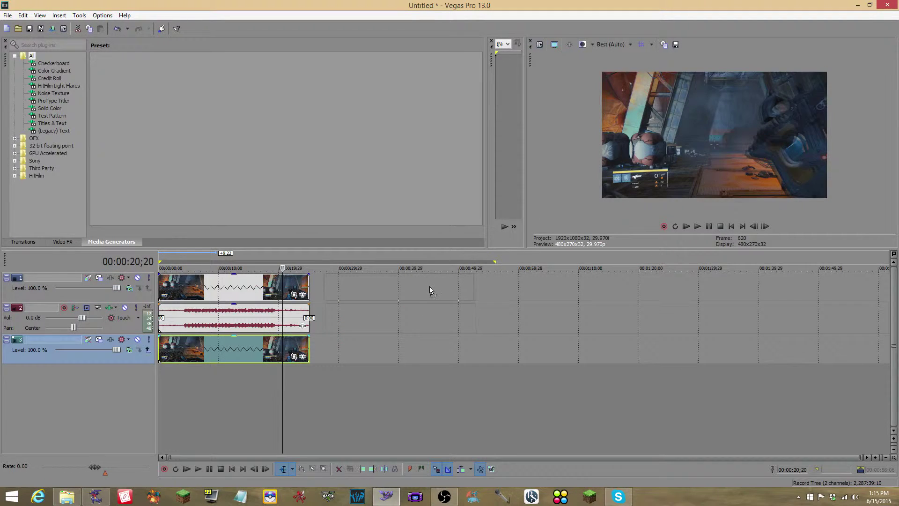
key(ctrl+z)
Step: Enable Lock to stretch in the second clip's audio event properties
right_click(412, 316)
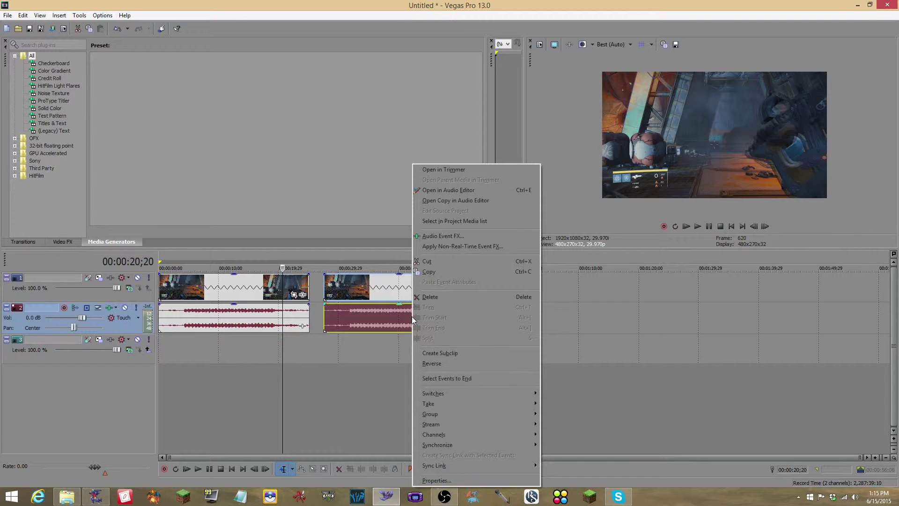
click(436, 479)
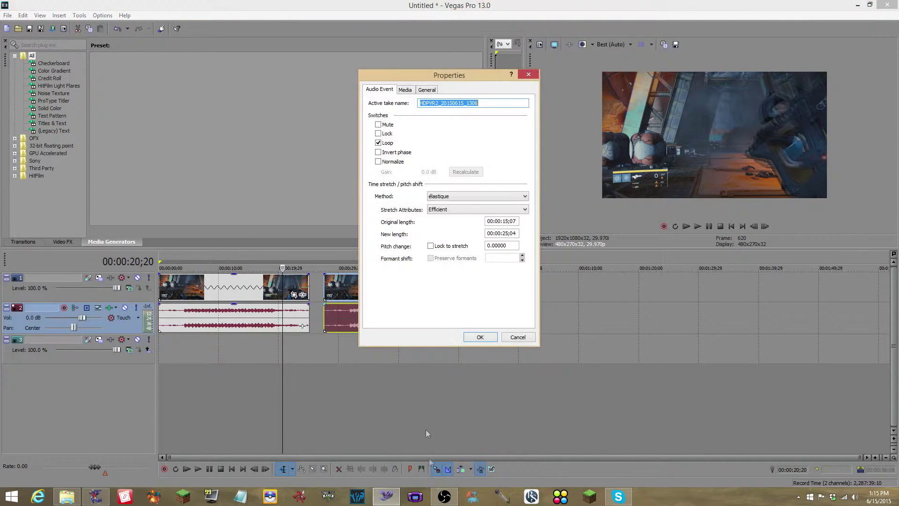
click(430, 247)
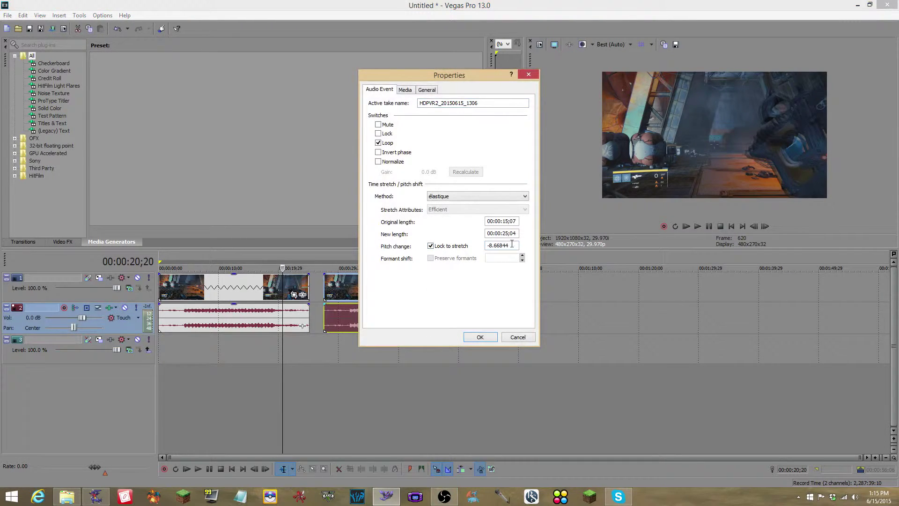
click(478, 339)
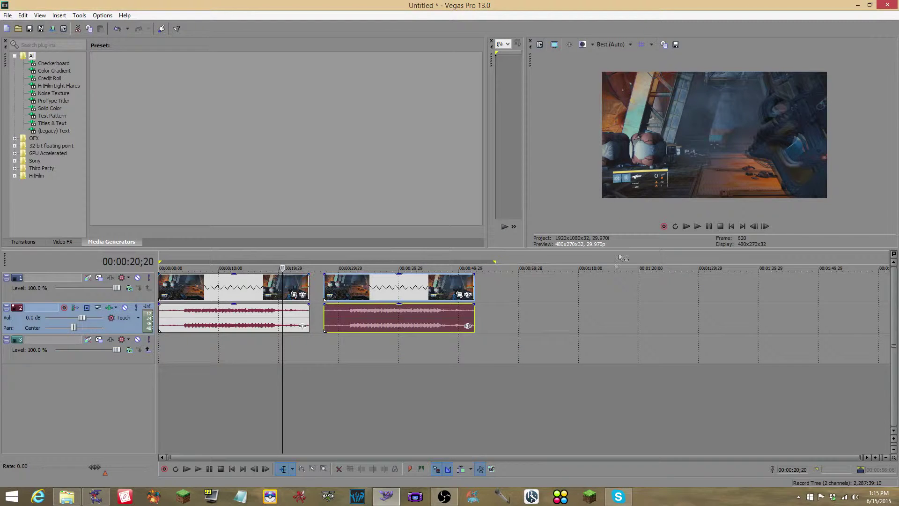
Step: Play the project from the start through both clips, then pause
click(733, 226)
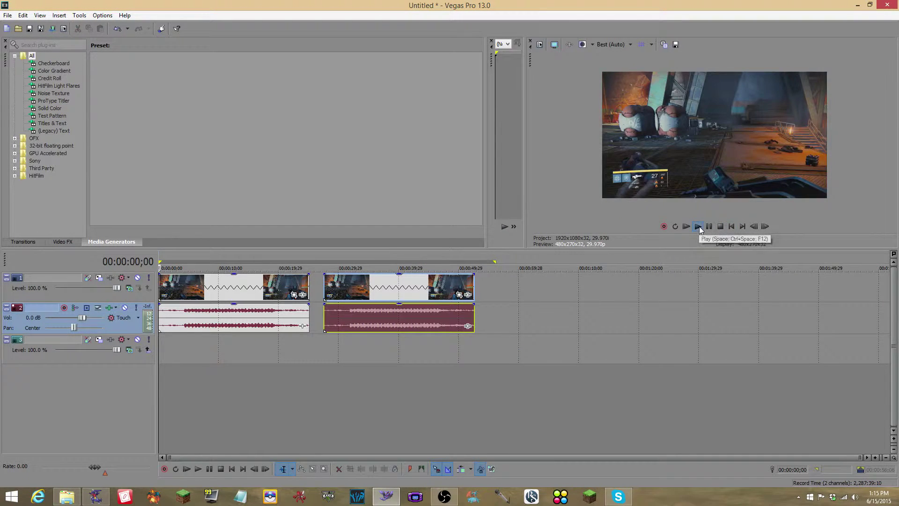
click(698, 226)
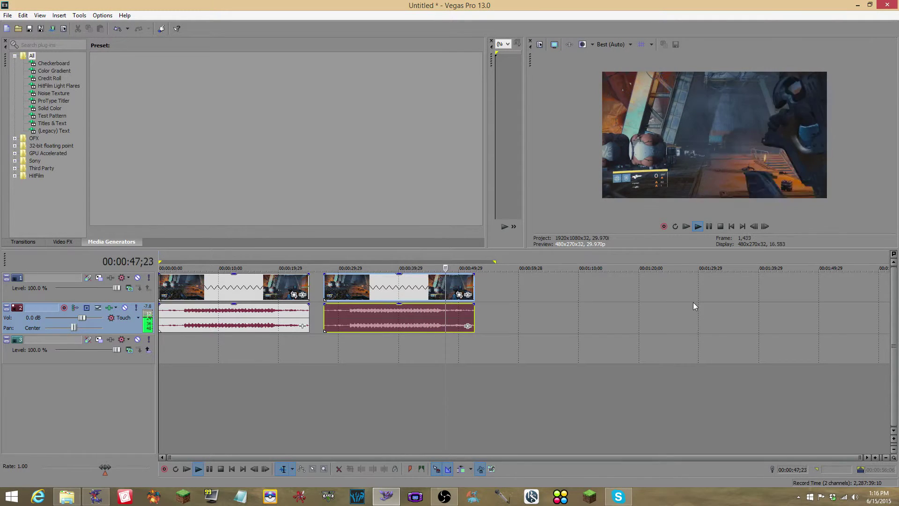
click(710, 227)
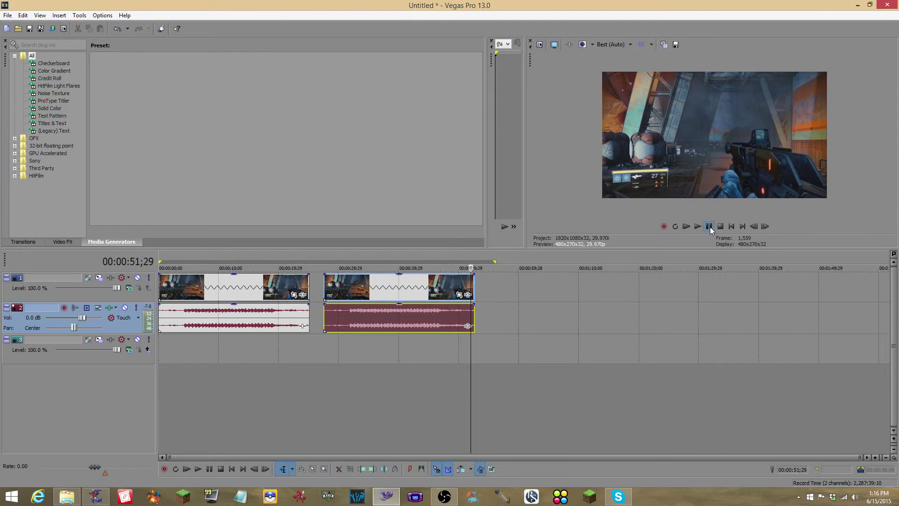
Step: Minimize Vegas Pro and the videos folder, leaving the desktop showing
click(859, 5)
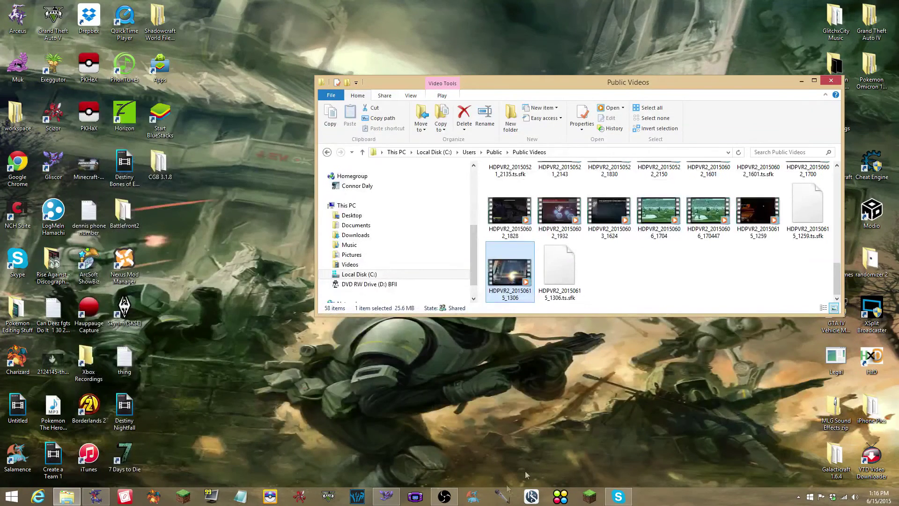
click(802, 81)
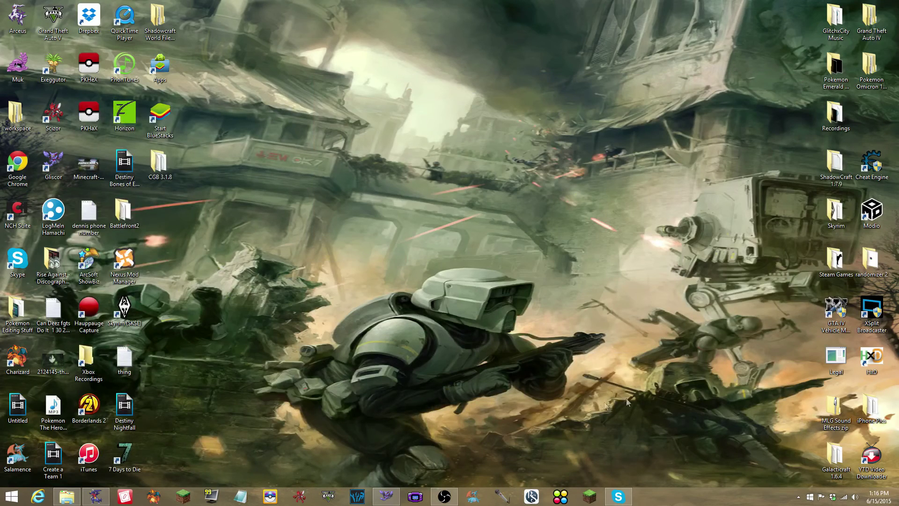